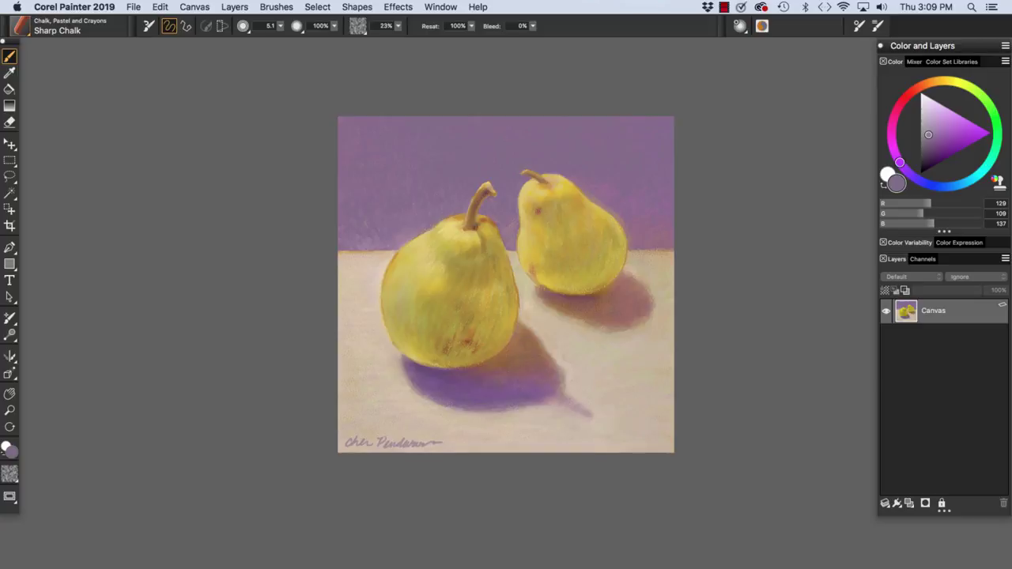
Keep Sharp Chalk as the brush and raise its size from 5.1 to 11.0
left_click(17, 26)
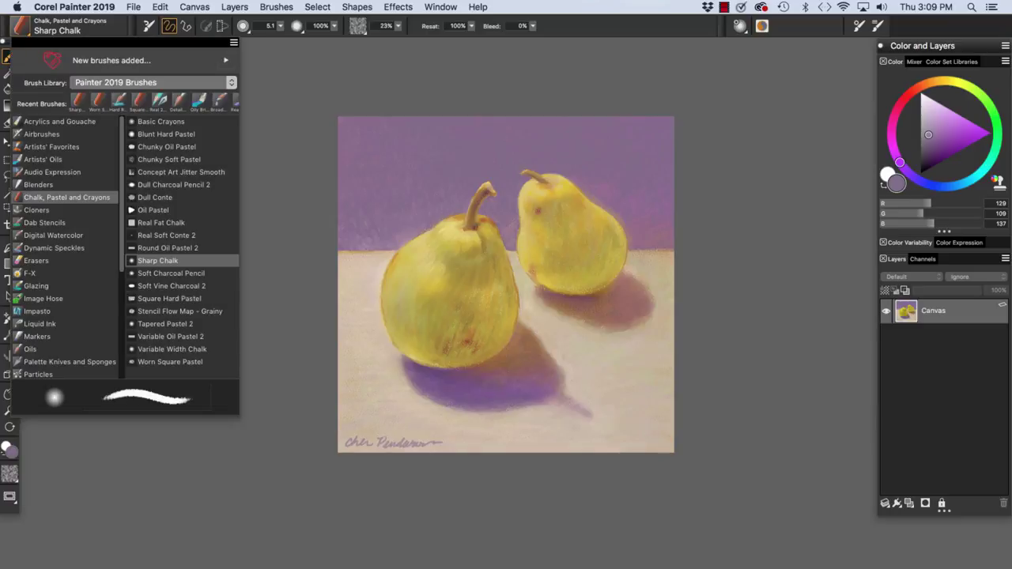
left_click(158, 260)
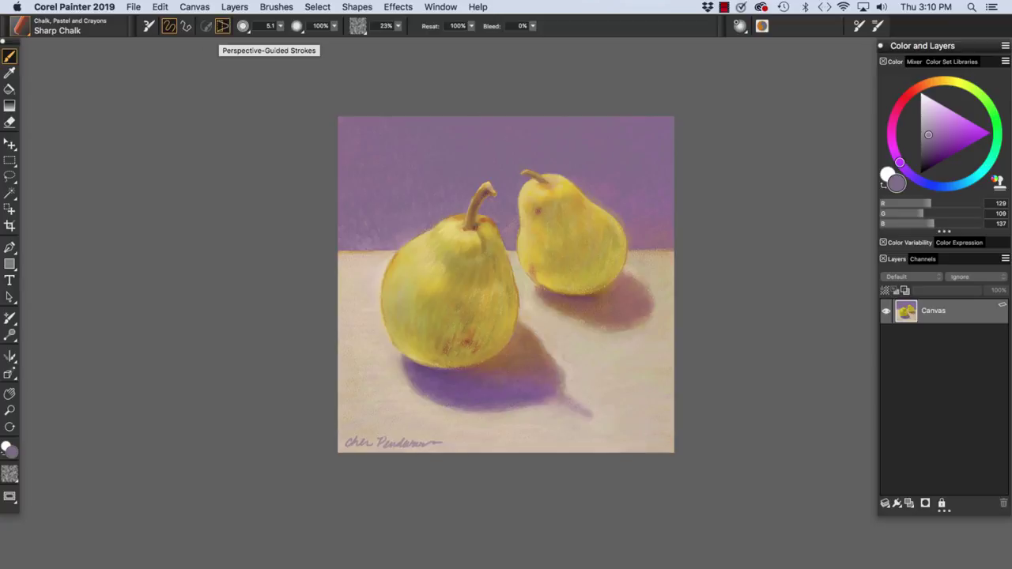
left_click(243, 26)
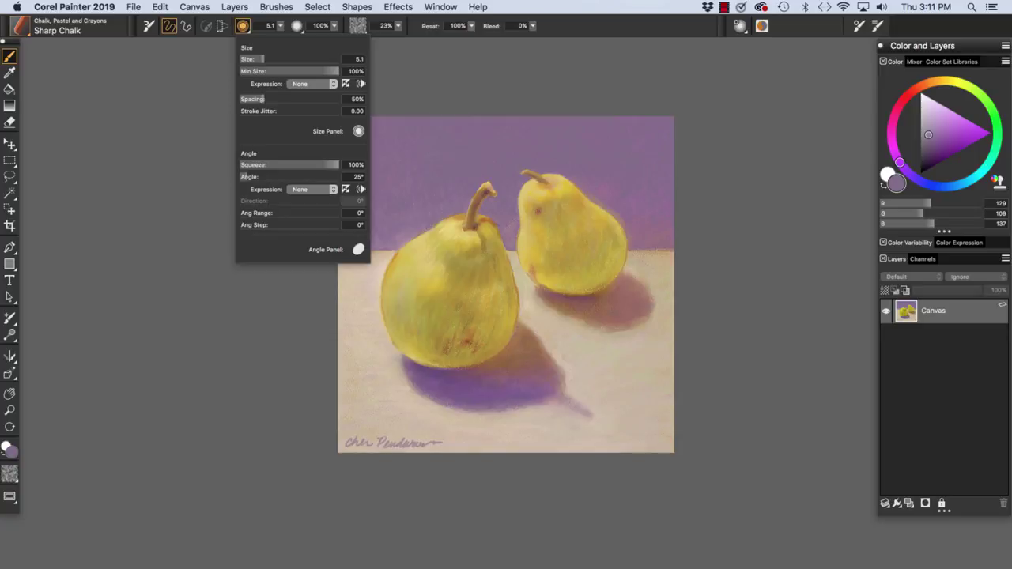
mouse_move(280, 25)
left_mouse_down()
mouse_move(236, 37)
mouse_move(258, 37)
left_mouse_up()
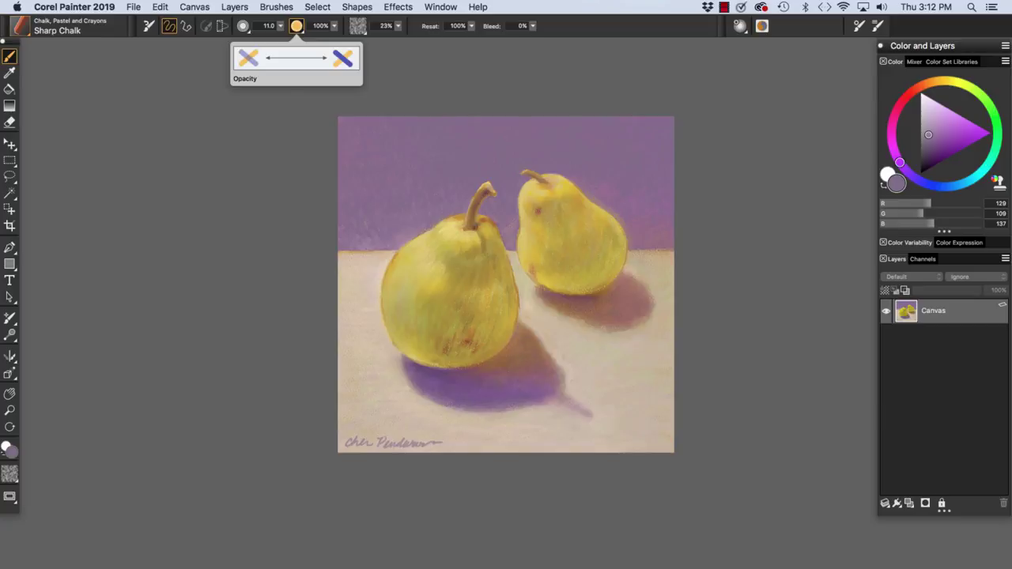
left_click(296, 25)
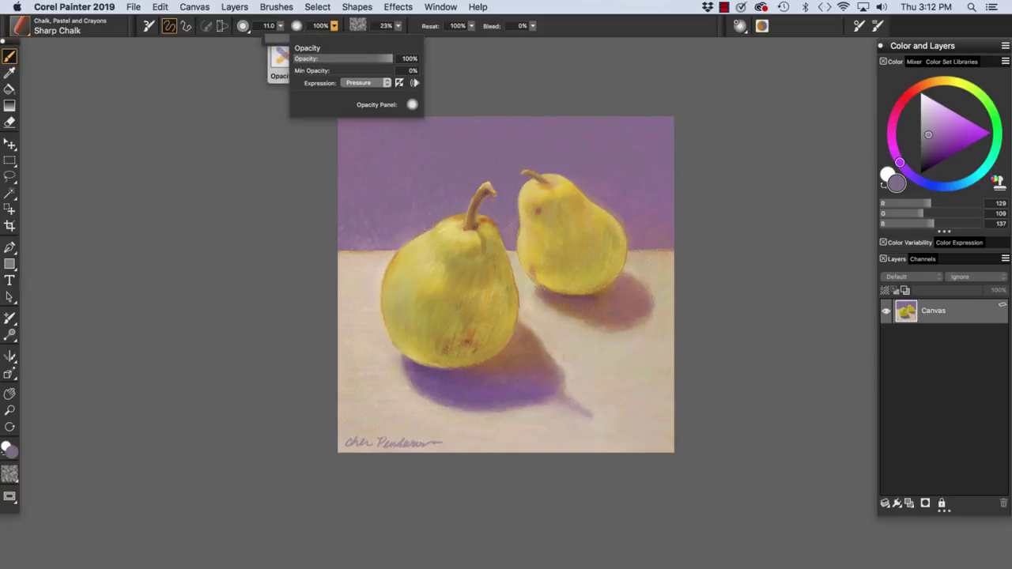
left_click(334, 25)
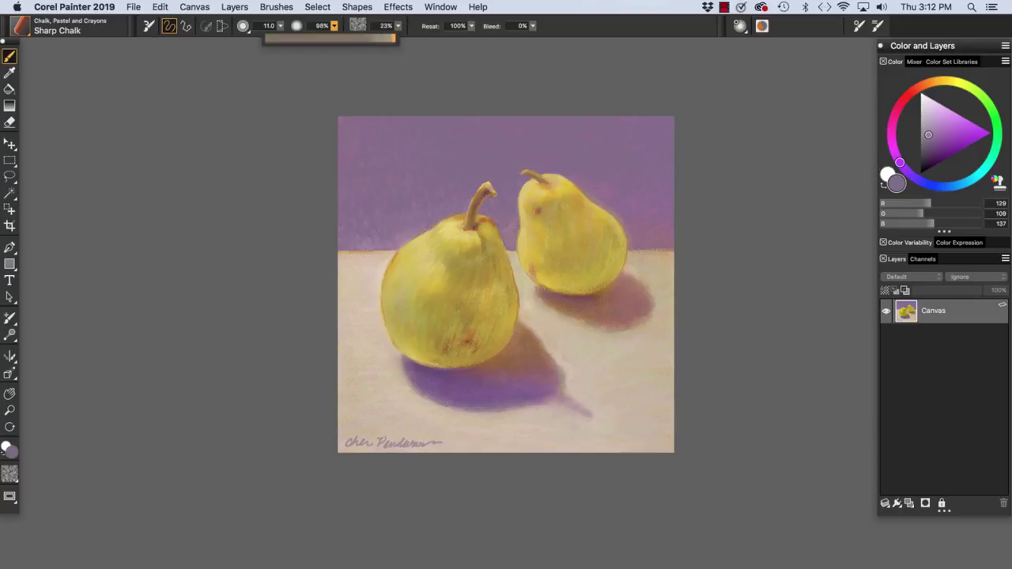
mouse_move(397, 38)
left_mouse_down()
mouse_move(320, 38)
mouse_move(398, 38)
left_mouse_up()
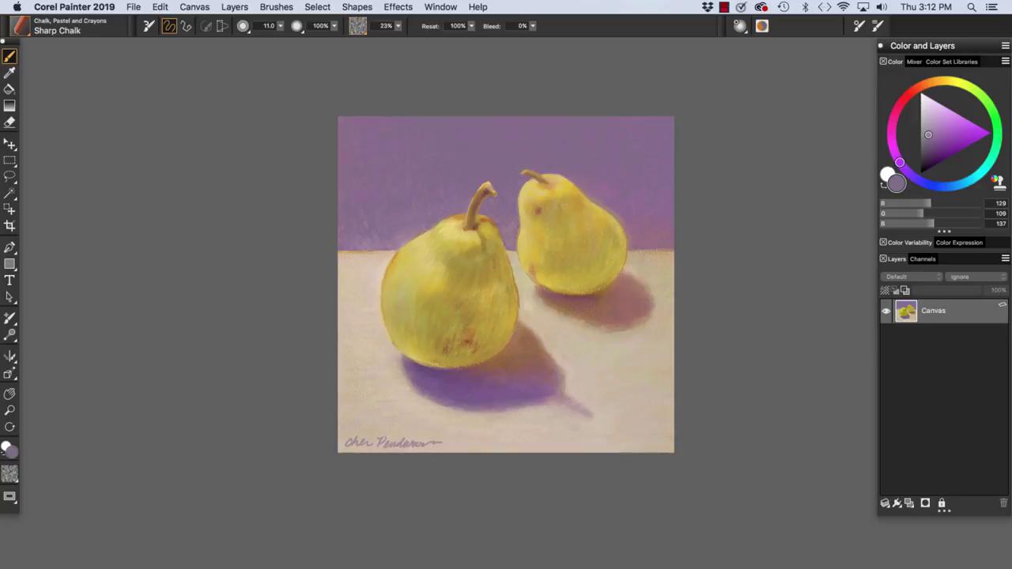
Switch Sharp Chalk to a different paper texture, leaving grain at 23%
left_click(358, 26)
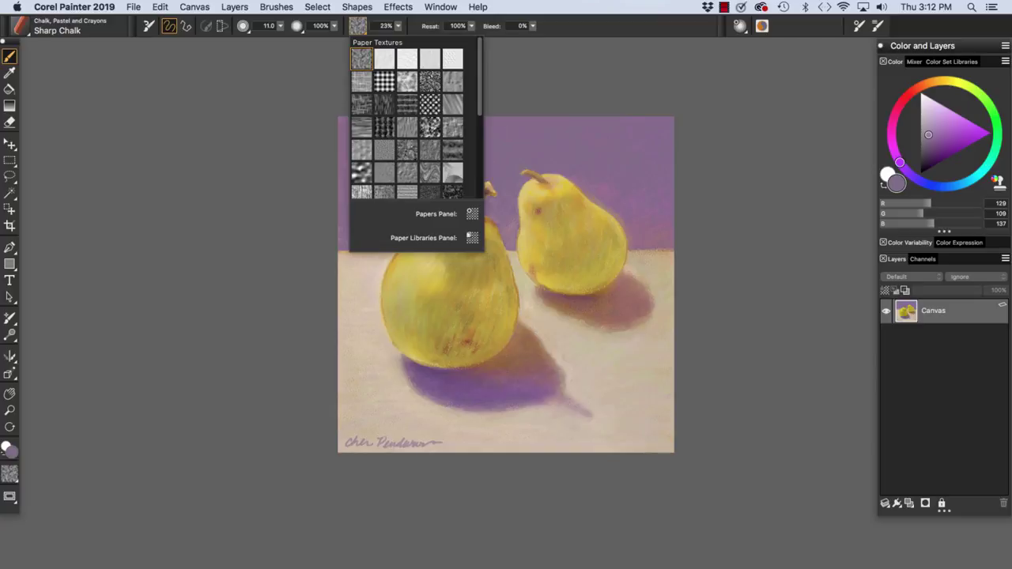
left_click(357, 26)
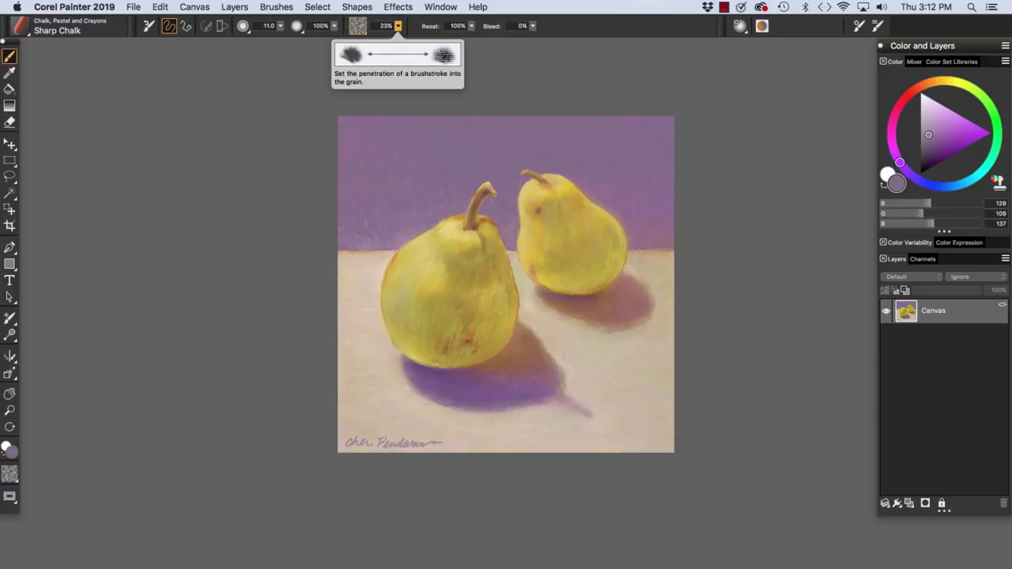
left_click(397, 25)
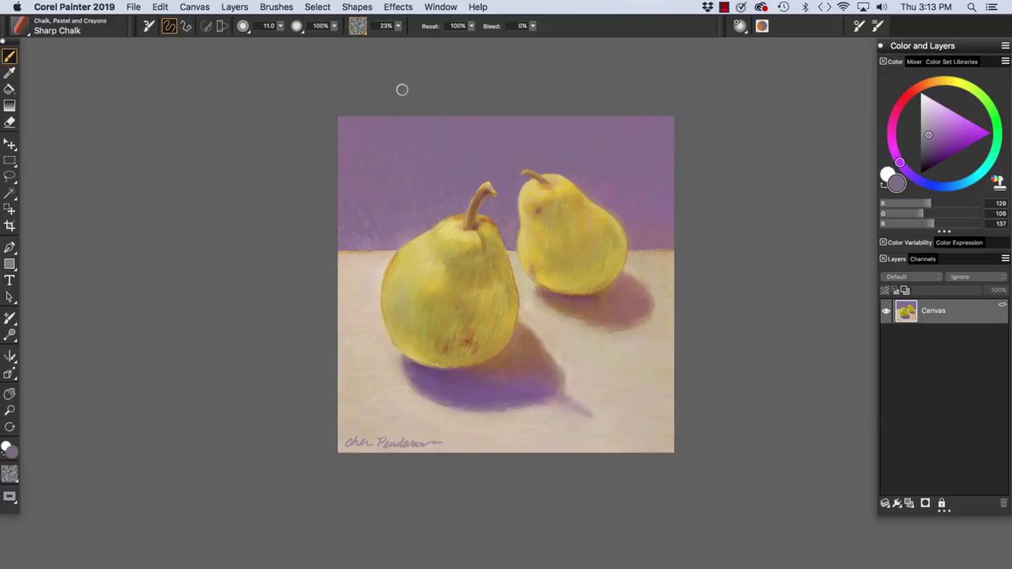
Pick a pale orange painting colour (RGB 255, 188, 116) on the colour wheel
left_click(921, 86)
left_click_drag(928, 135, 959, 115)
left_click(933, 83)
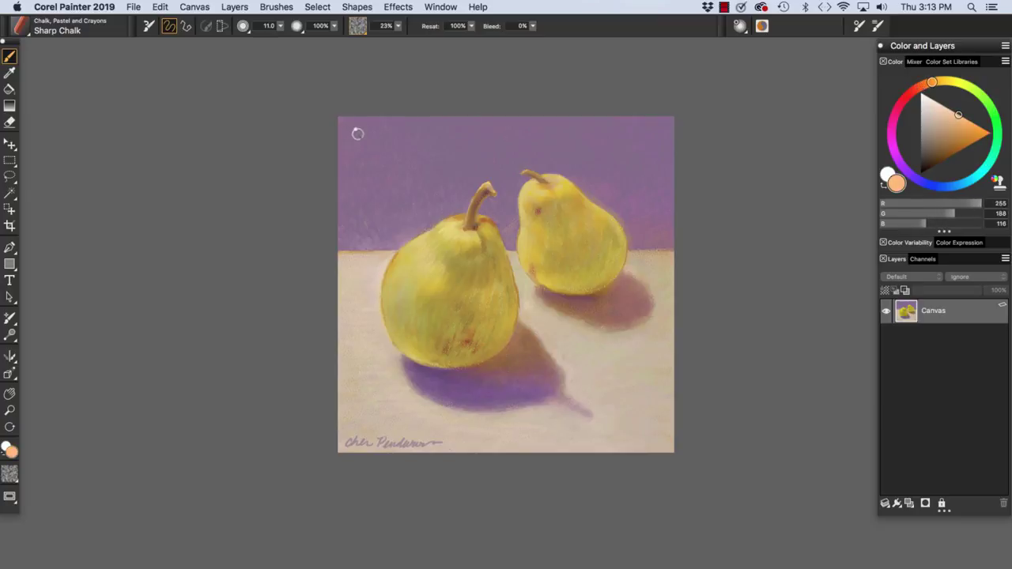
Paint and undo an orange test stroke, then show the Dab Options and Blending settings
left_click_drag(361, 148, 432, 145)
key("super+z")
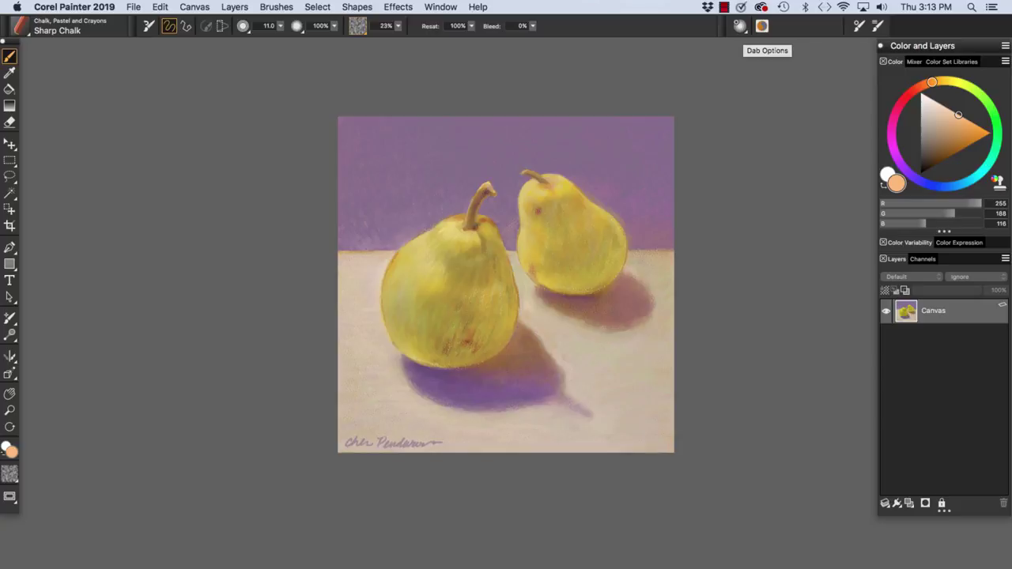
left_click(739, 26)
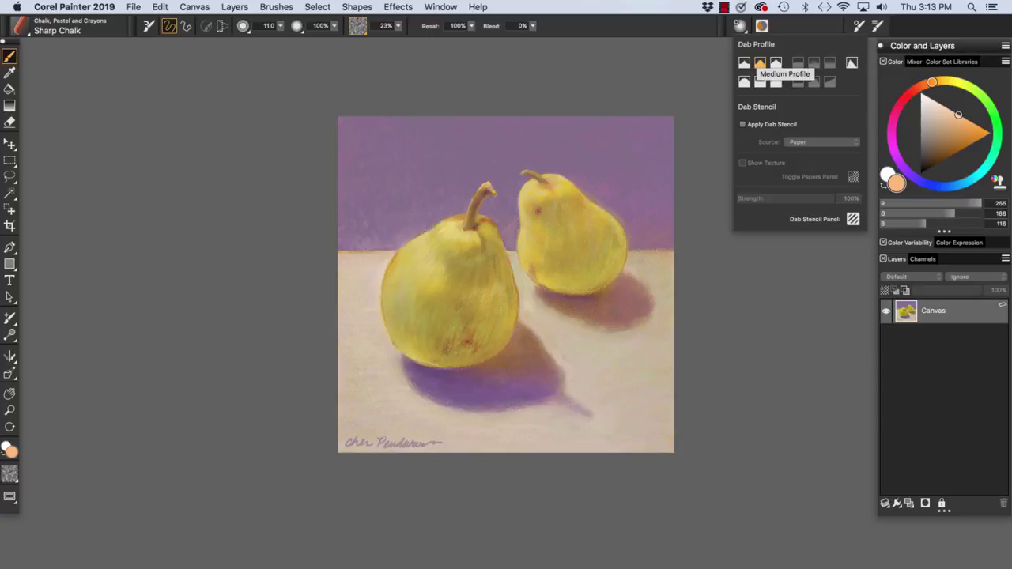
left_click(761, 26)
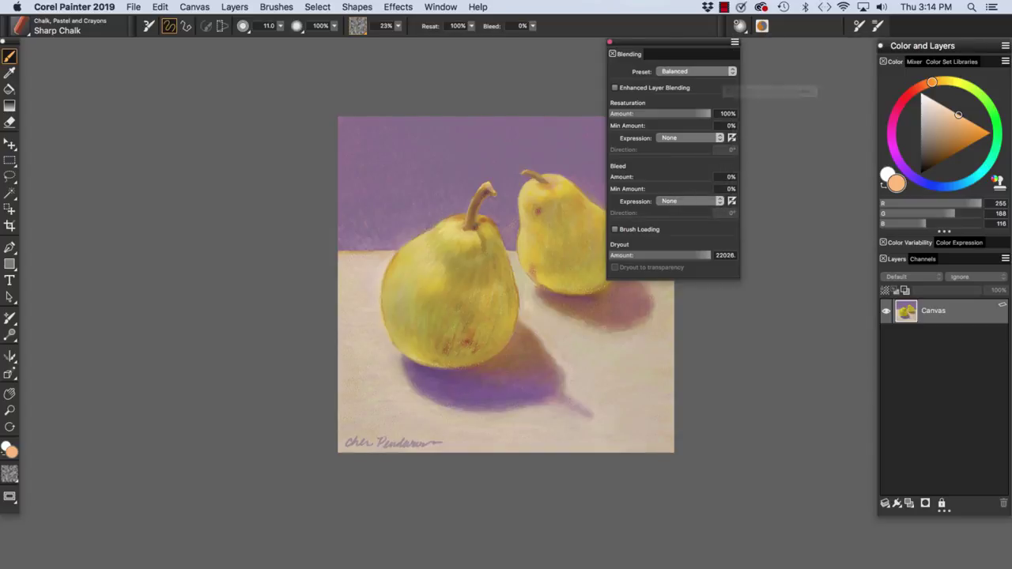
Close Blending, then briefly show and hide the Advanced and General Brush Controls
left_click(609, 41)
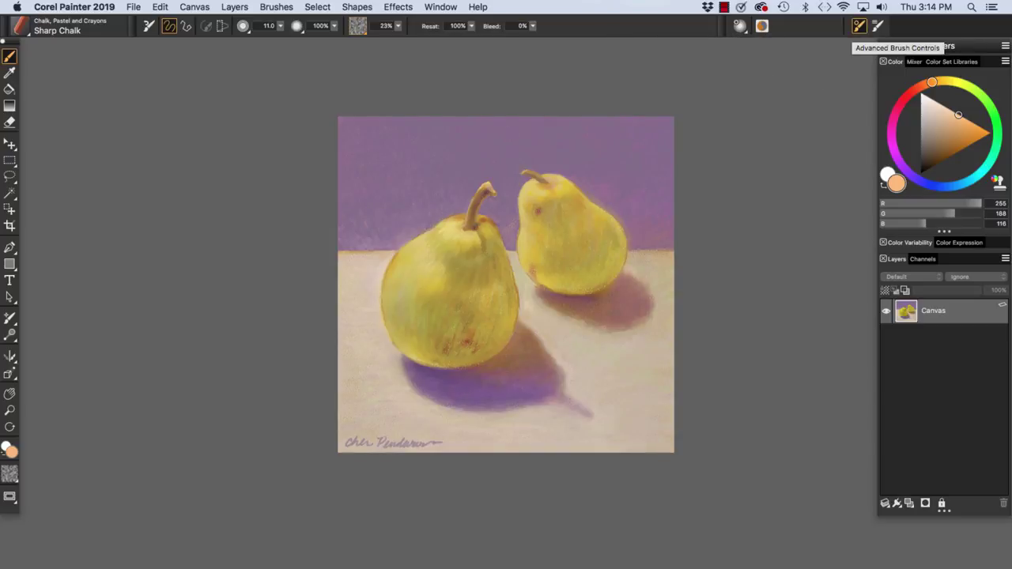
left_click(858, 25)
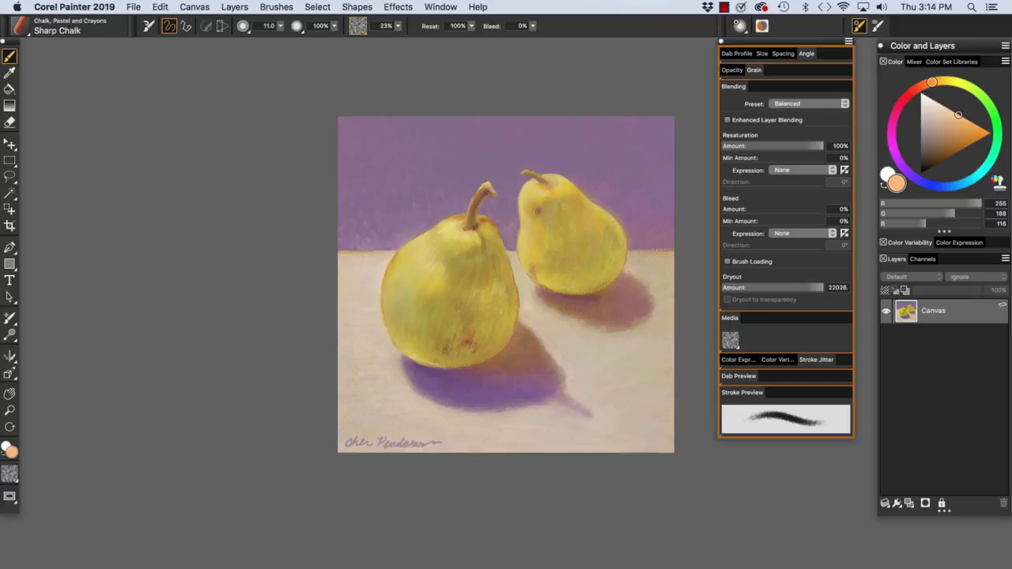
left_click(877, 26)
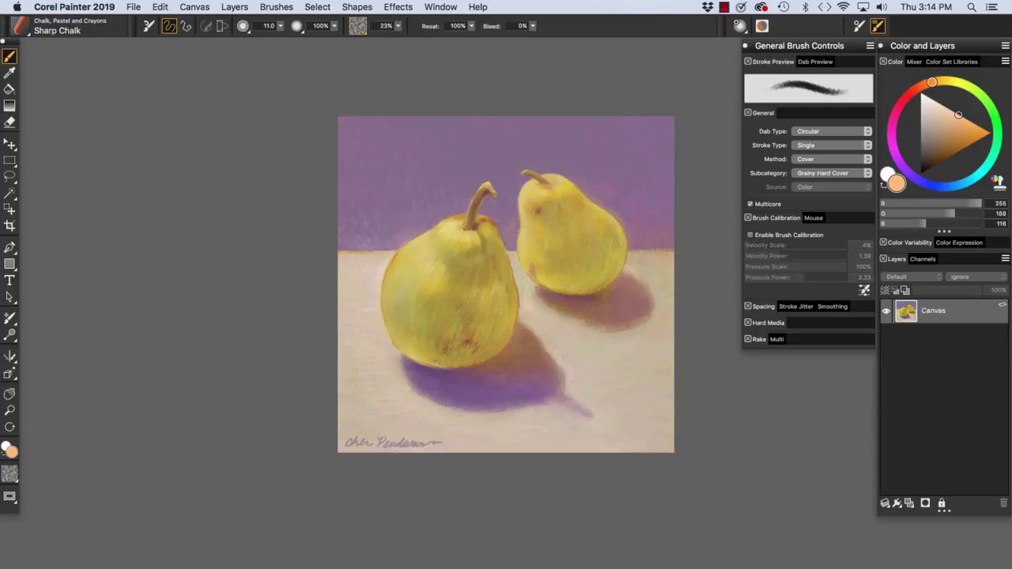
key("super+b")
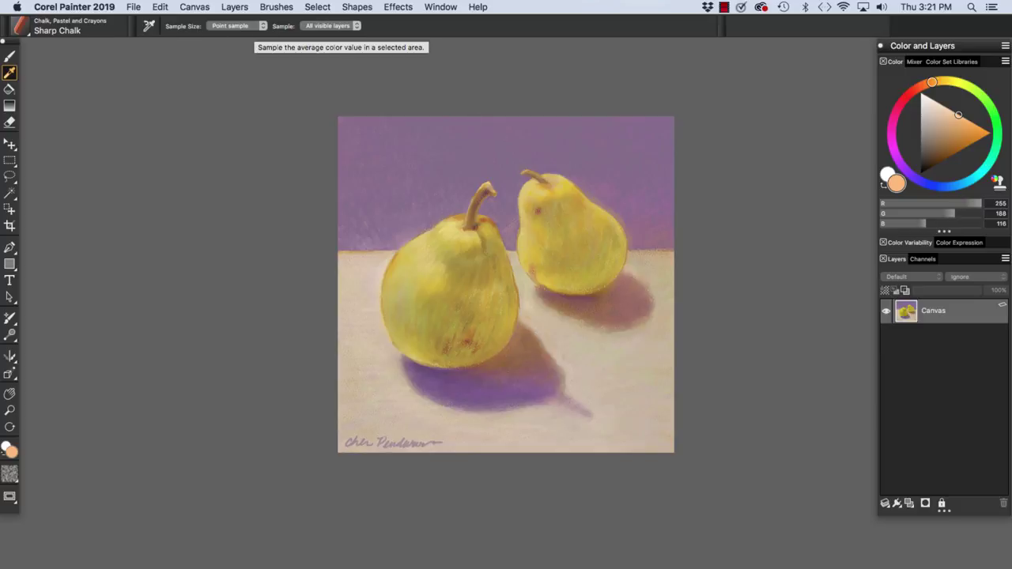
left_click(236, 25)
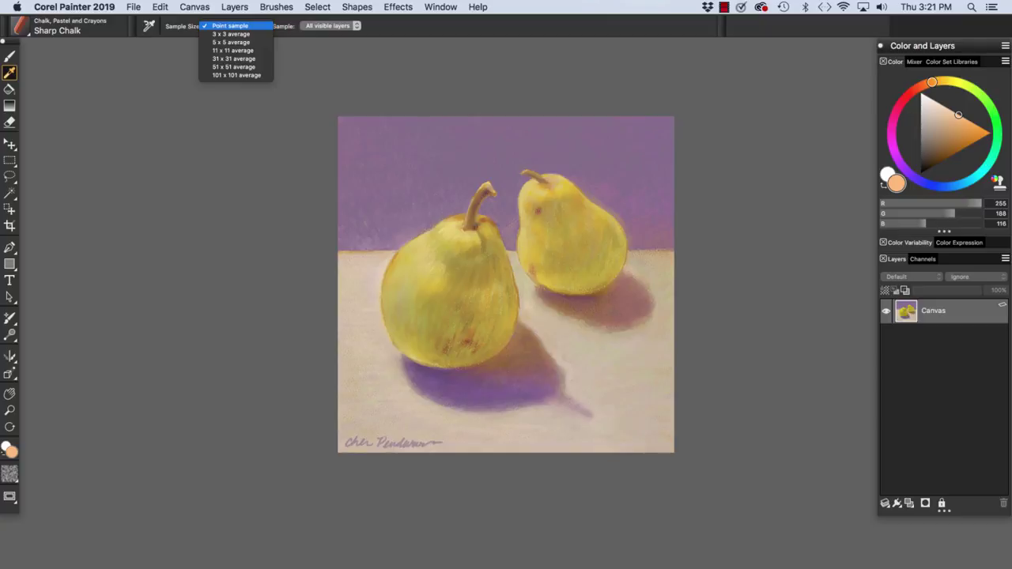
key("Escape")
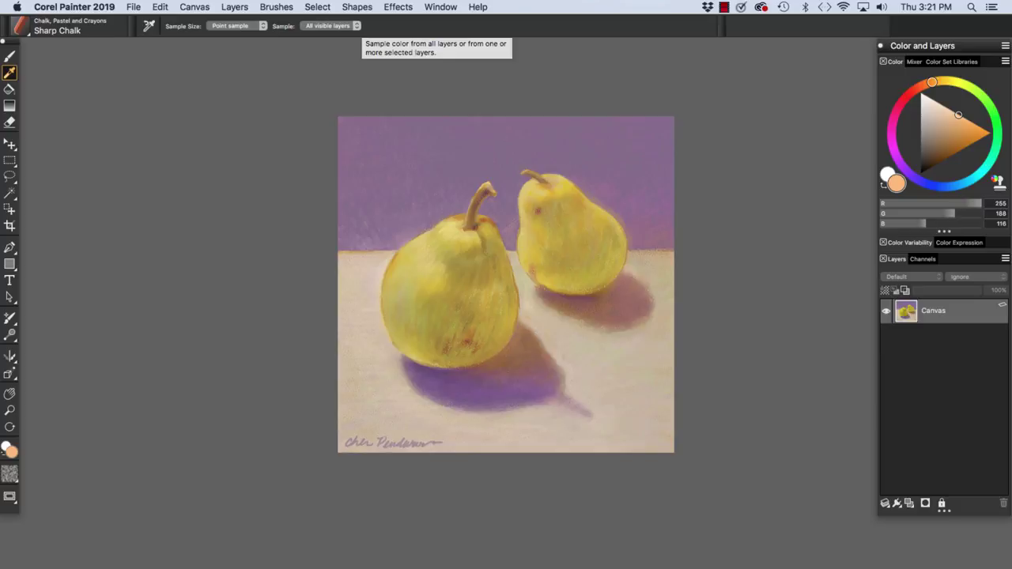
left_click(330, 25)
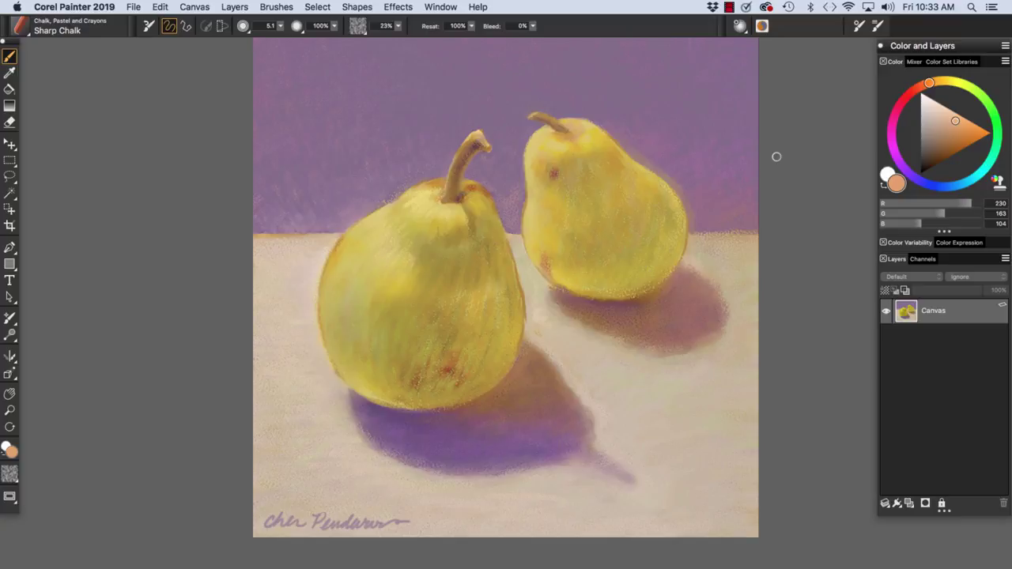
Hide and restore all palettes and the Color/Layers palette, then go from Dropper back to Brush
key("Tab")
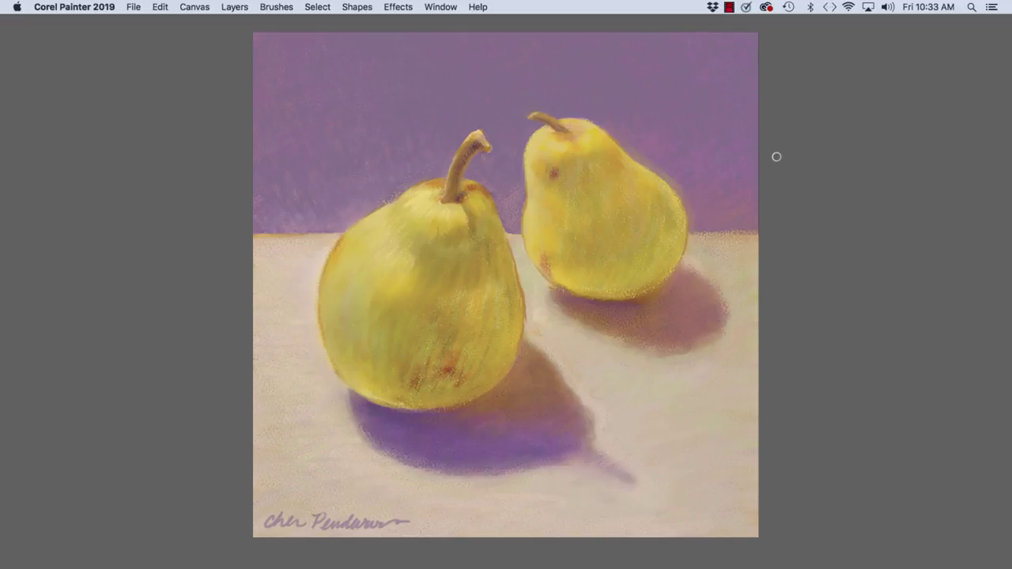
key("Tab")
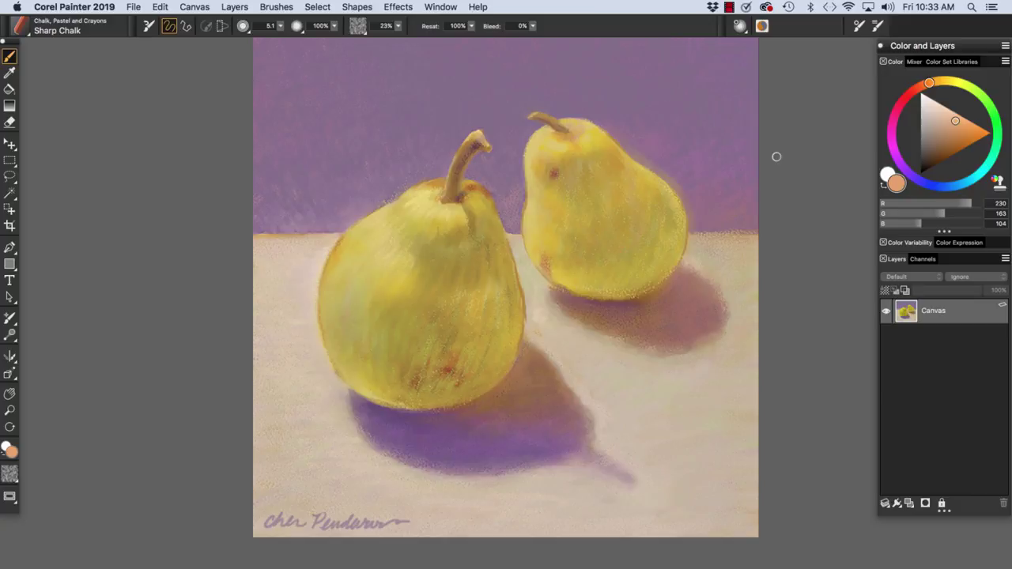
key("shift+Tab")
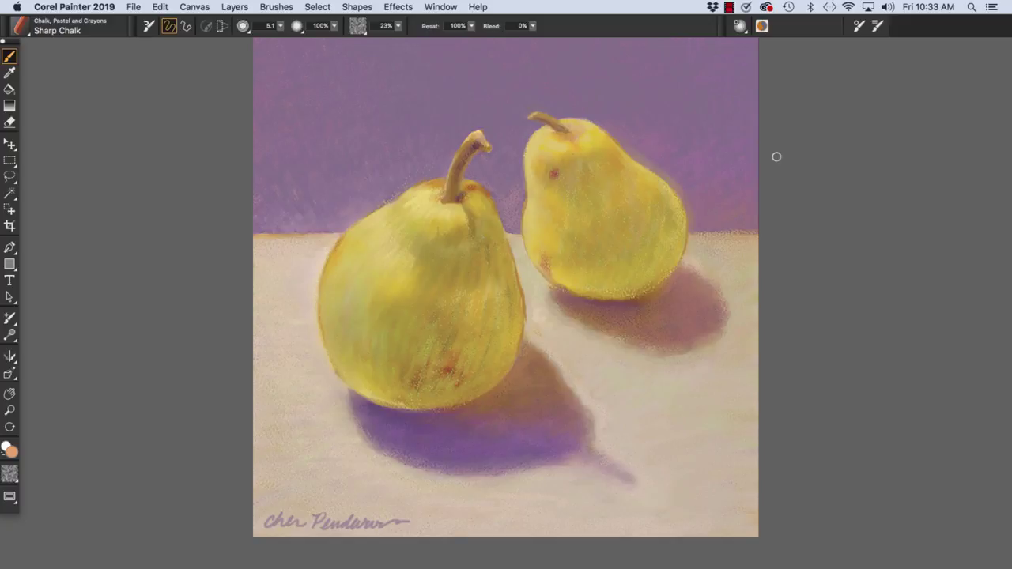
key("shift+Tab")
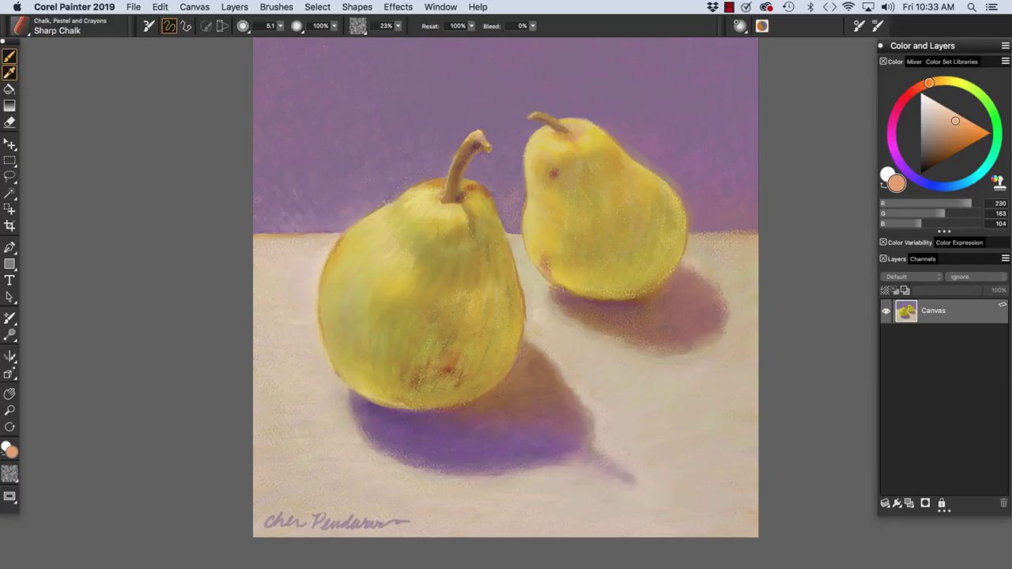
left_click(10, 72)
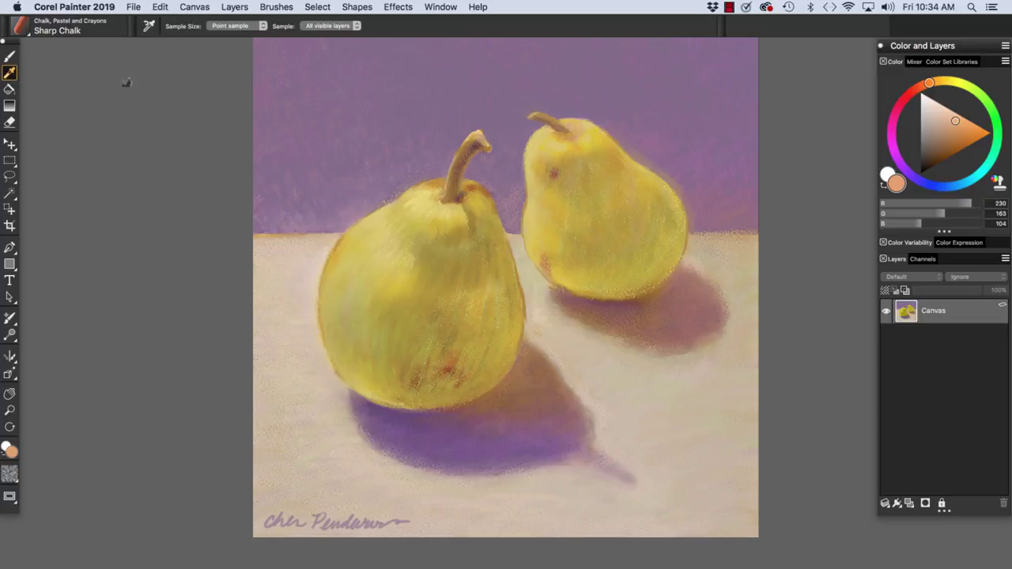
key("b")
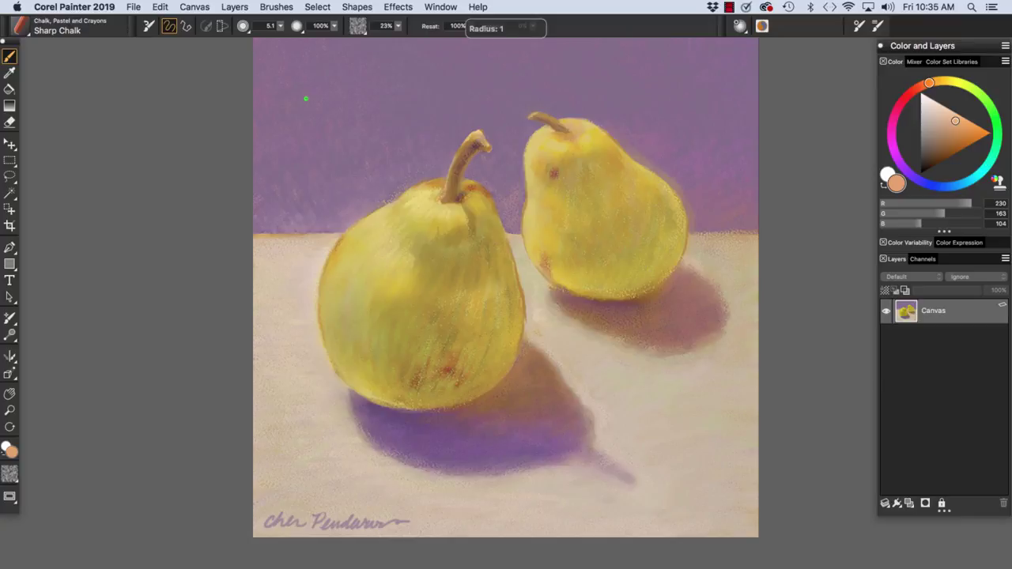
Set Sharp Chalk to size 4.5, sample the muted violet background (RGB 129, 109, 137), and zoom in
mouse_move(306, 100)
left_mouse_down()
mouse_move(326, 108)
mouse_move(306, 99)
left_mouse_up()
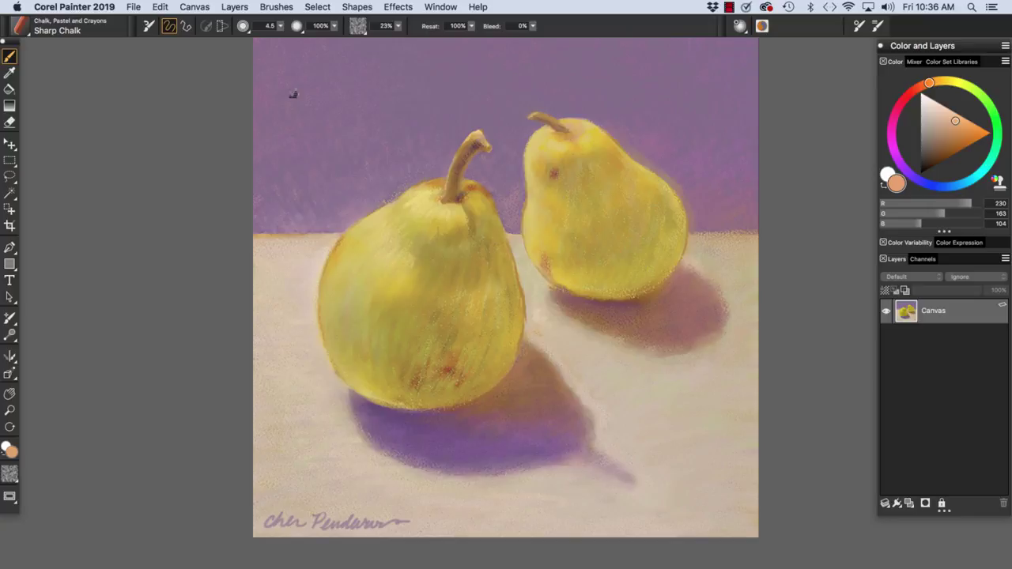
left_click(292, 96, "alt")
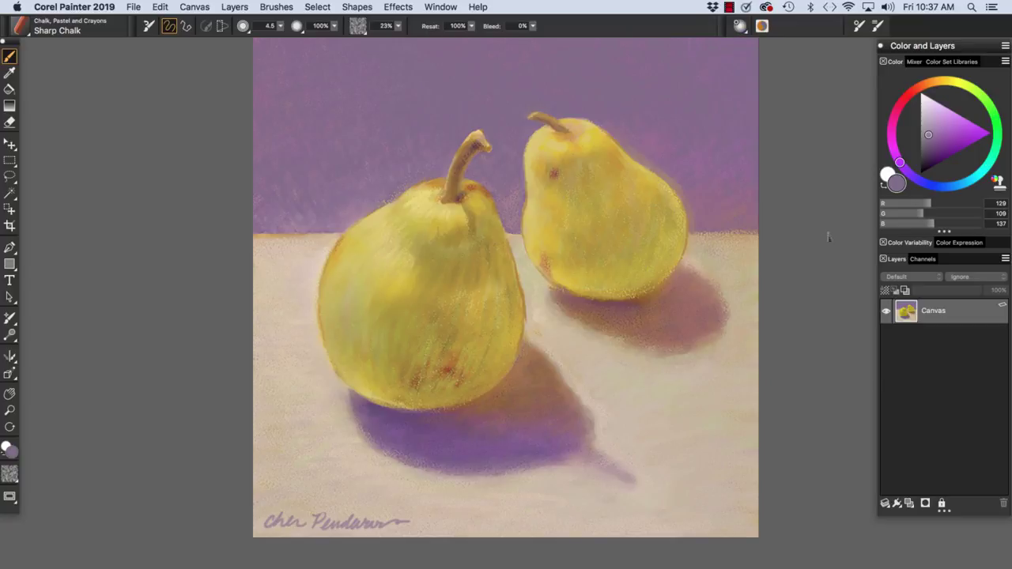
key("super+equal")
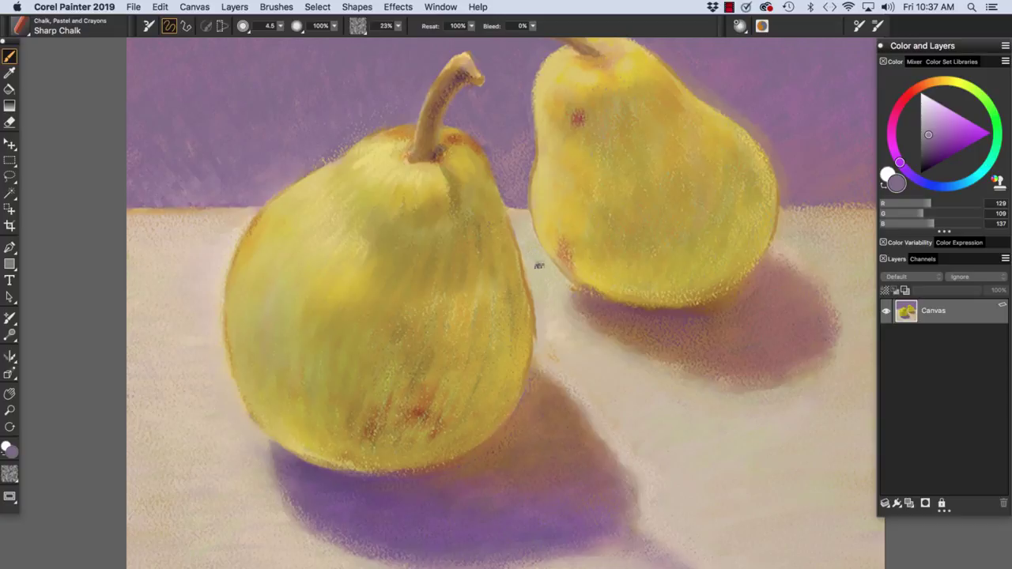
Pan across the zoomed pears, then fit the whole signed painting in the window
scroll(538, 266, "right", 3)
scroll(538, 266, "down", 3)
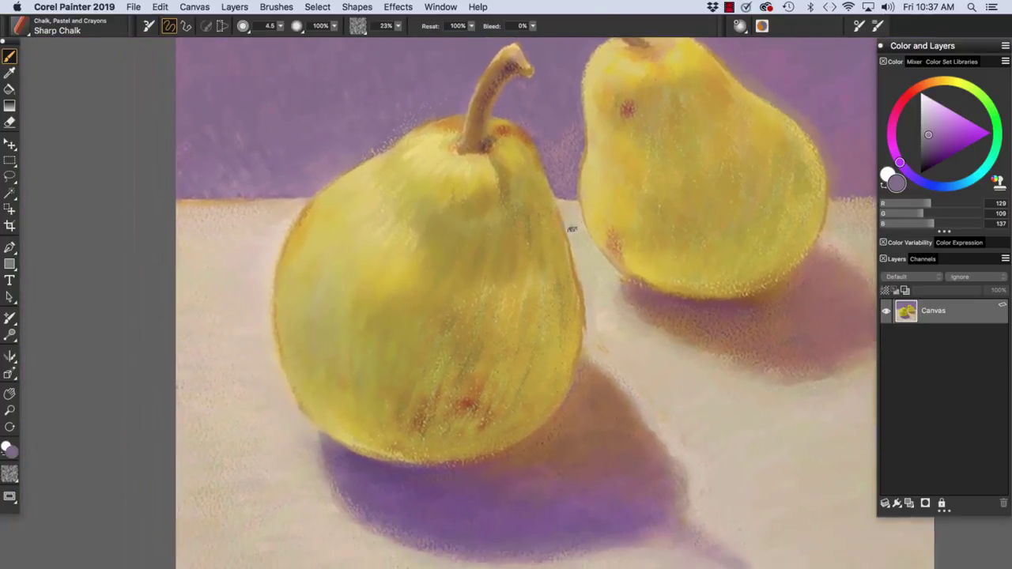
scroll(467, 221, "down", 3)
scroll(467, 222, "up", 3)
scroll(553, 261, "right", 2)
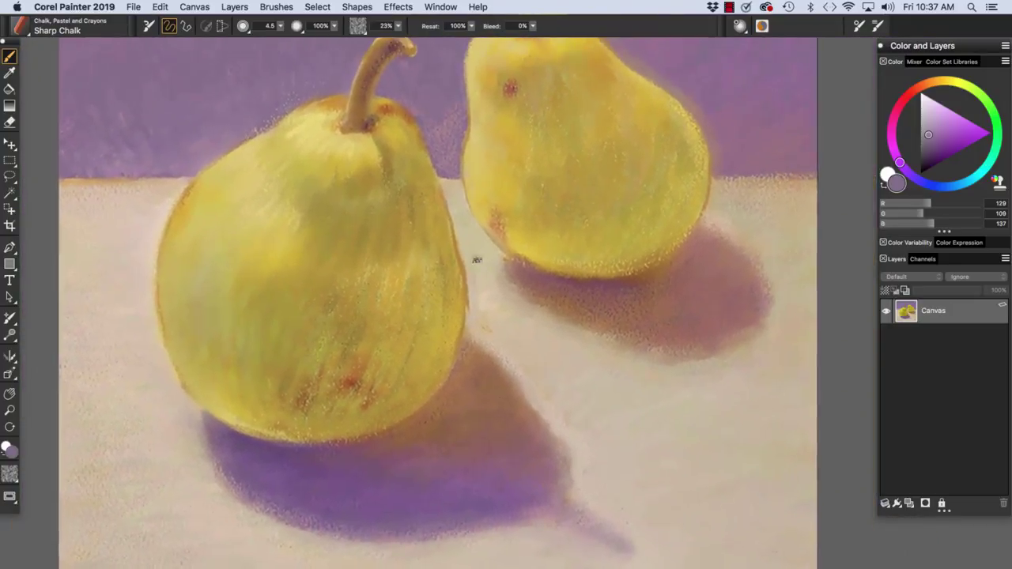
scroll(561, 226, "left", 2)
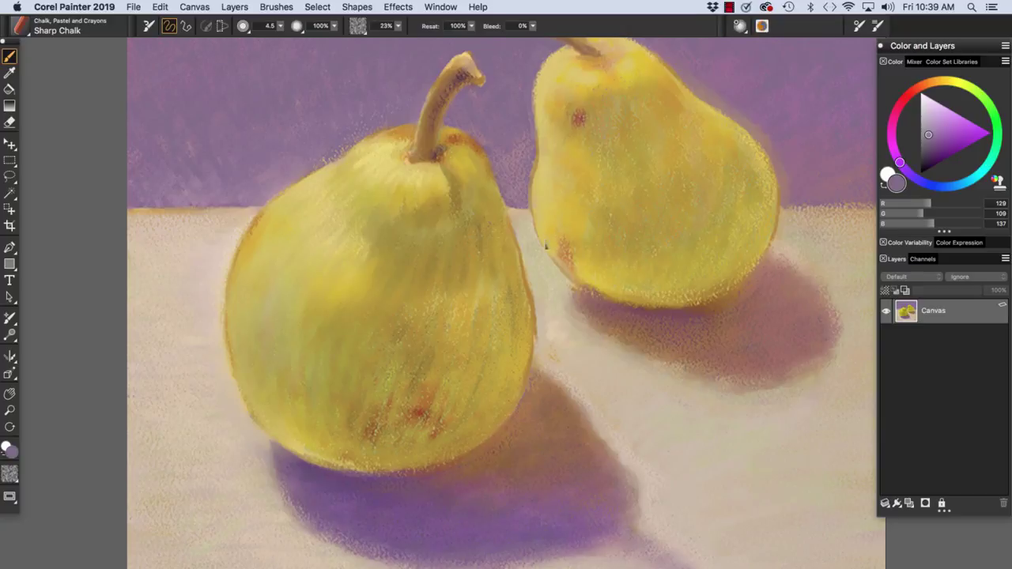
key("super+0")
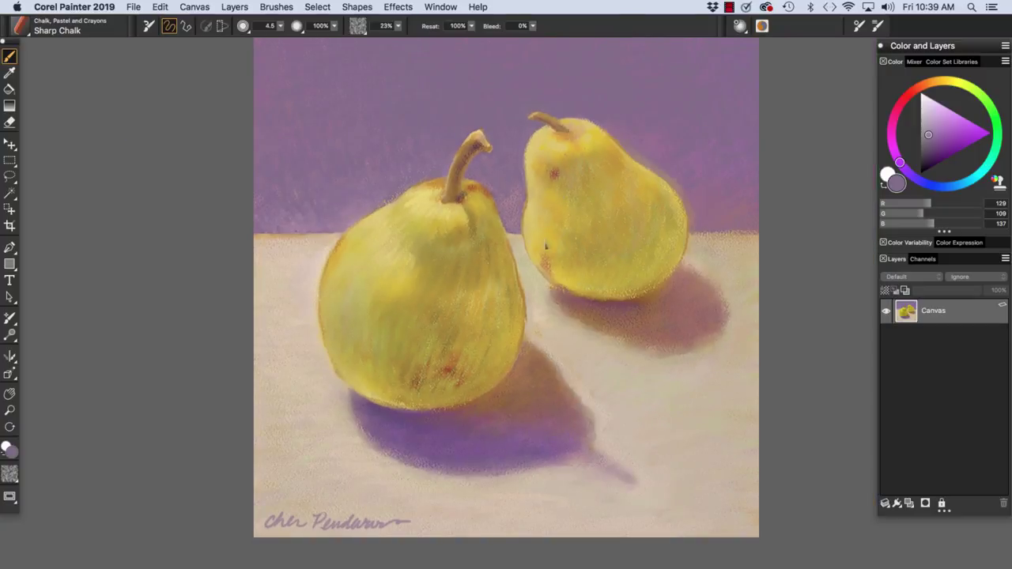